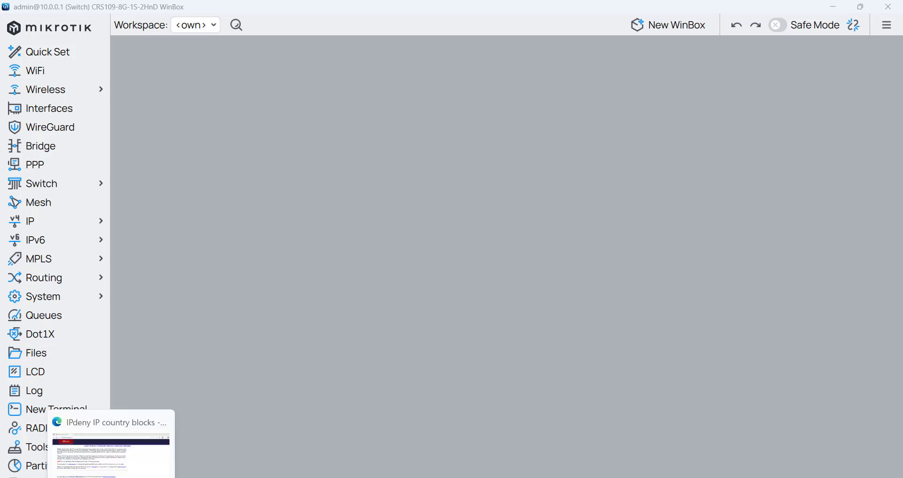
{"action": "left_click", "coordinate": [111, 477]}
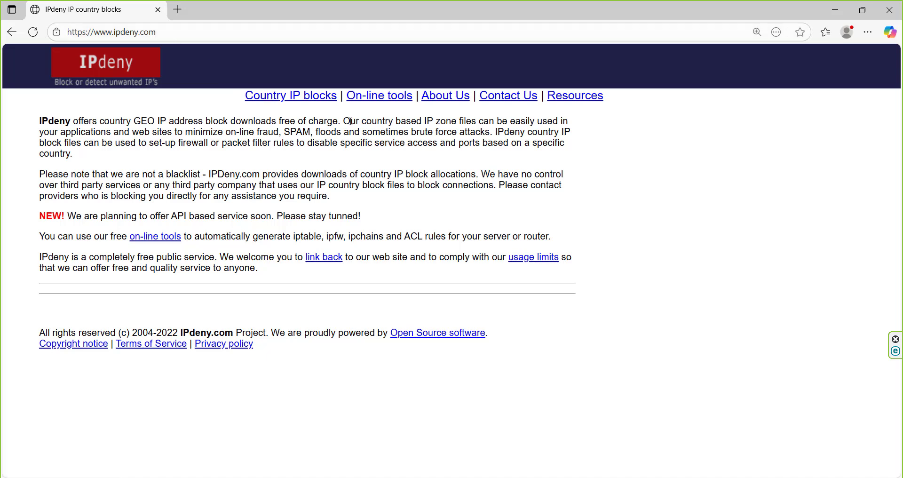
{"action": "left_click_drag", "start_coordinate": [351, 121], "coordinate": [484, 122]}
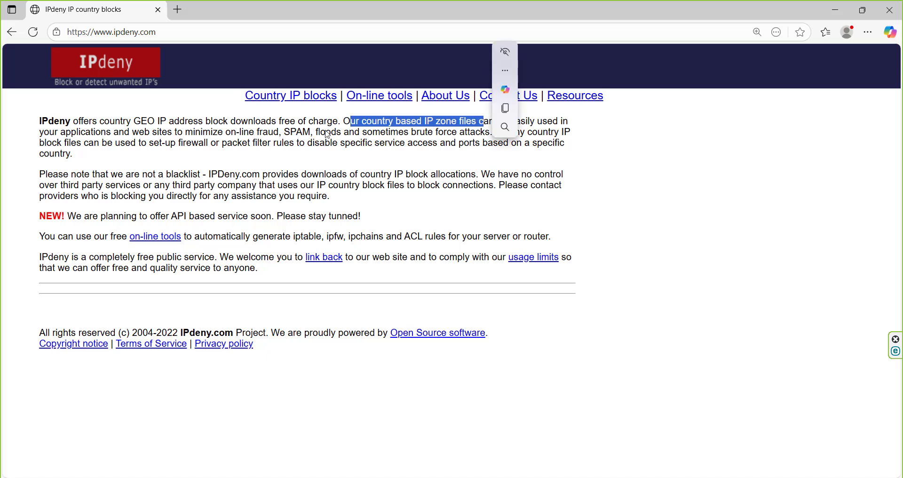
{"action": "left_click", "coordinate": [303, 120]}
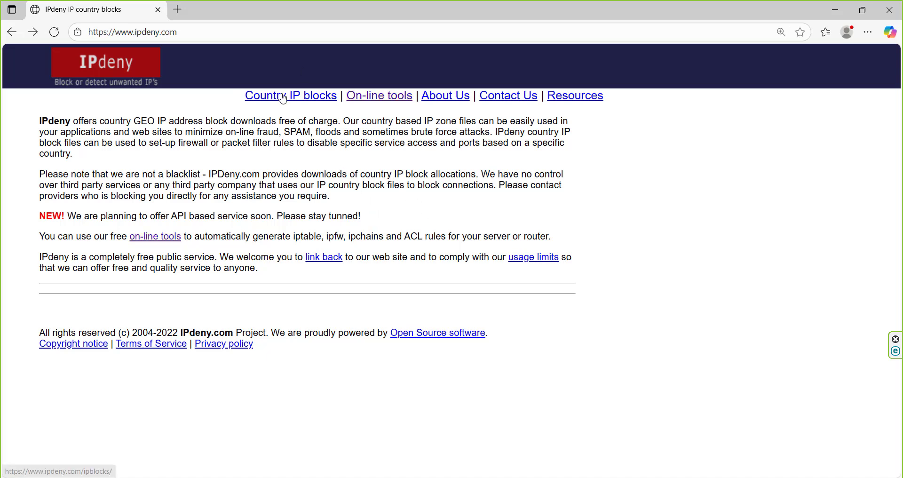
Open IPdeny's country IP blocks page and check the zone files' last-updated date
{"action": "left_click", "coordinate": [291, 96]}
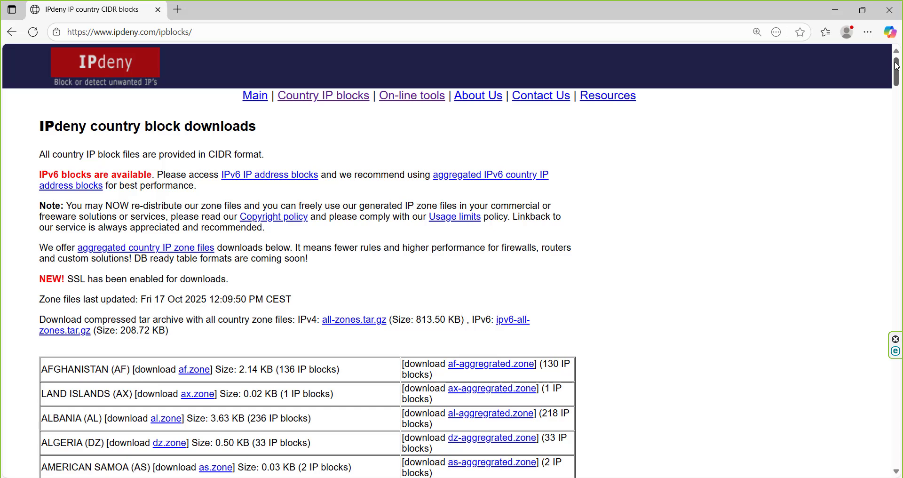
{"action": "scroll", "coordinate": [897, 66], "scroll_direction": "down", "scroll_amount": 3}
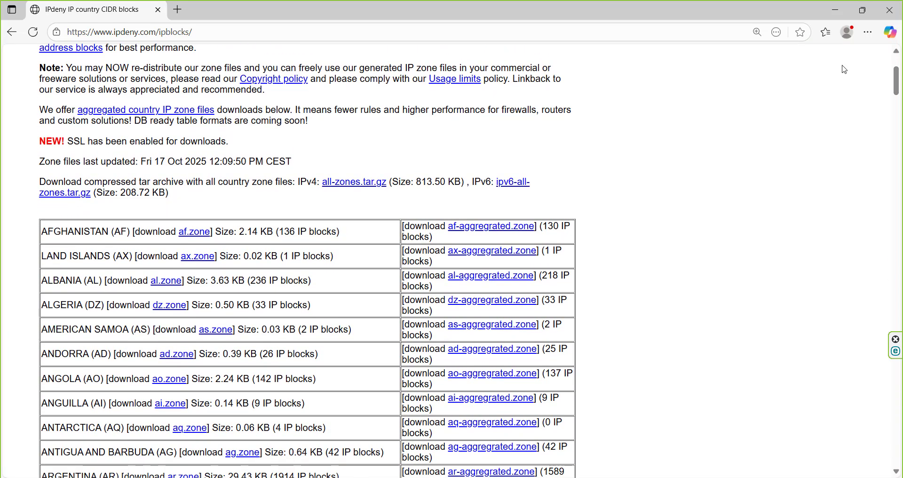
{"action": "left_click_drag", "start_coordinate": [46, 162], "coordinate": [261, 164]}
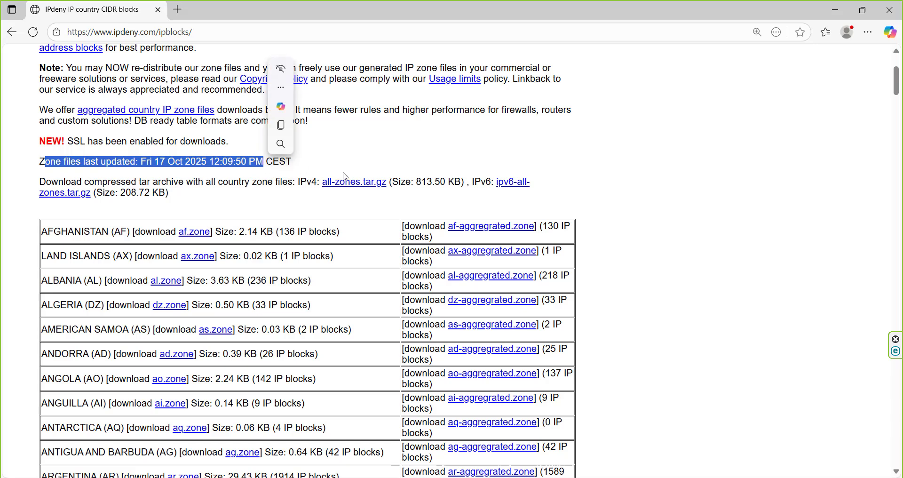
{"action": "left_click", "coordinate": [368, 139]}
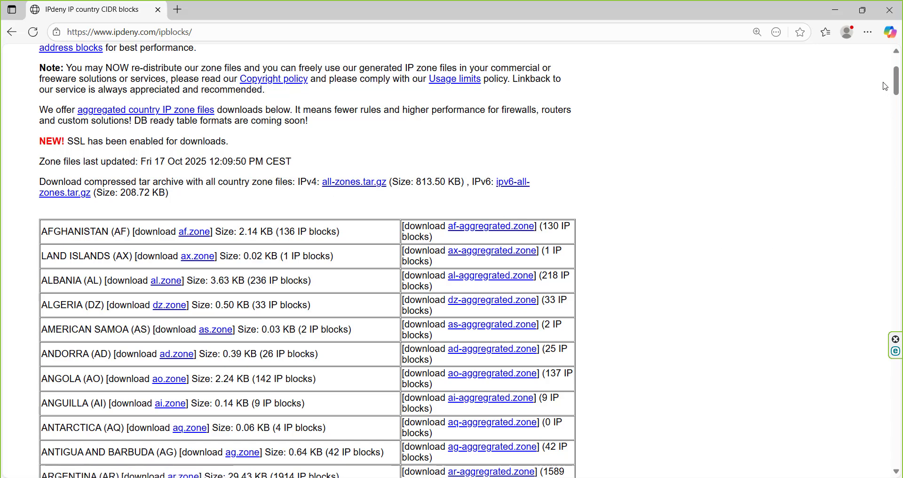
Find the AFGHANISTAN (AF) row and open its af-aggregated.zone list
{"action": "left_click_drag", "start_coordinate": [898, 78], "coordinate": [898, 76]}
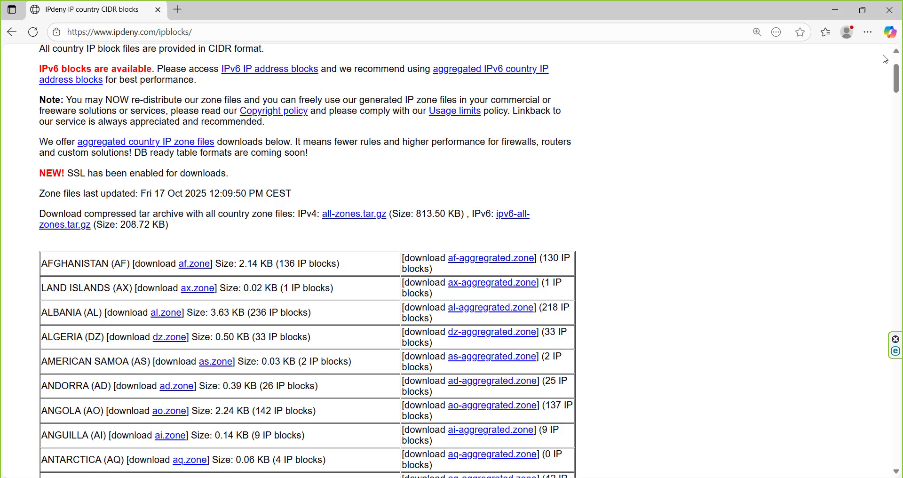
{"action": "left_click_drag", "start_coordinate": [42, 263], "coordinate": [361, 269]}
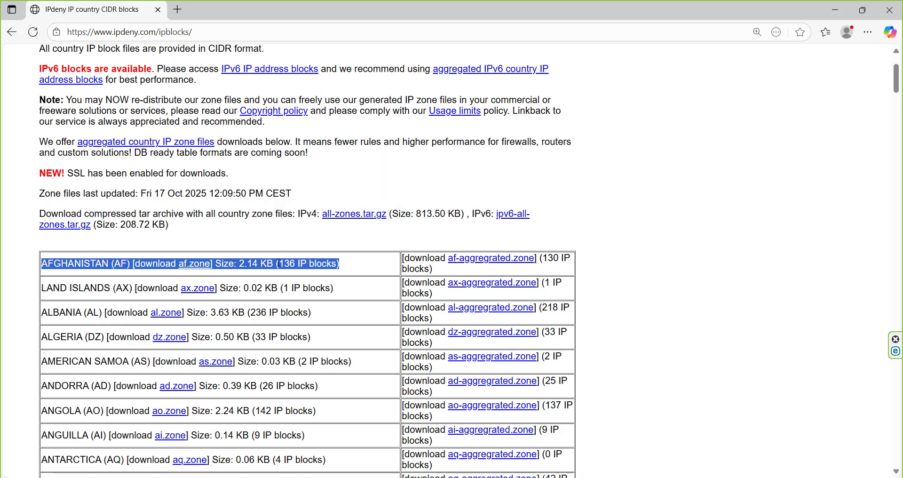
{"action": "left_click", "coordinate": [661, 201]}
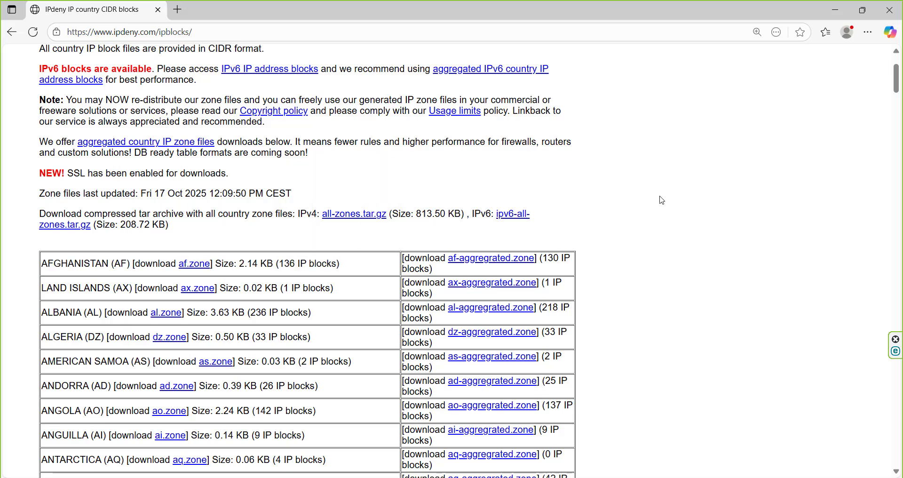
{"action": "left_click", "coordinate": [480, 265]}
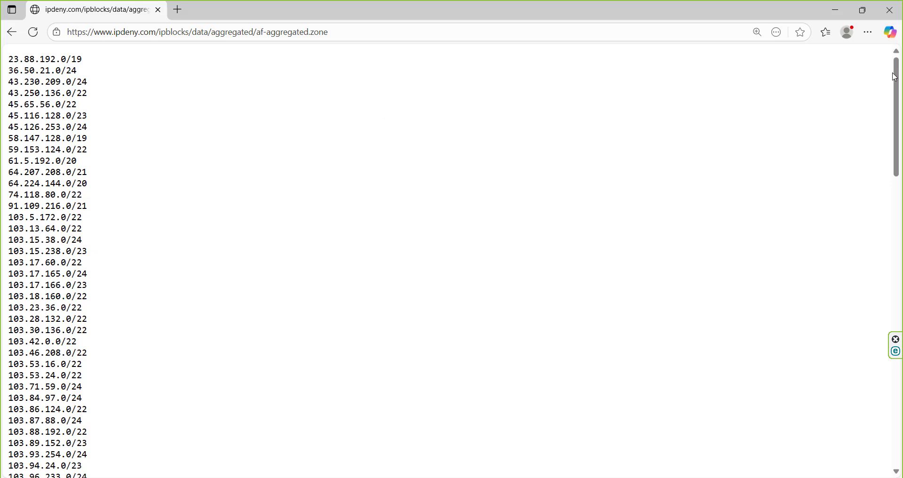
{"action": "left_click_drag", "start_coordinate": [897, 80], "coordinate": [878, 4]}
Back in WinBox, open a maximized New Terminal window ready for typing
{"action": "left_click", "coordinate": [226, 475]}
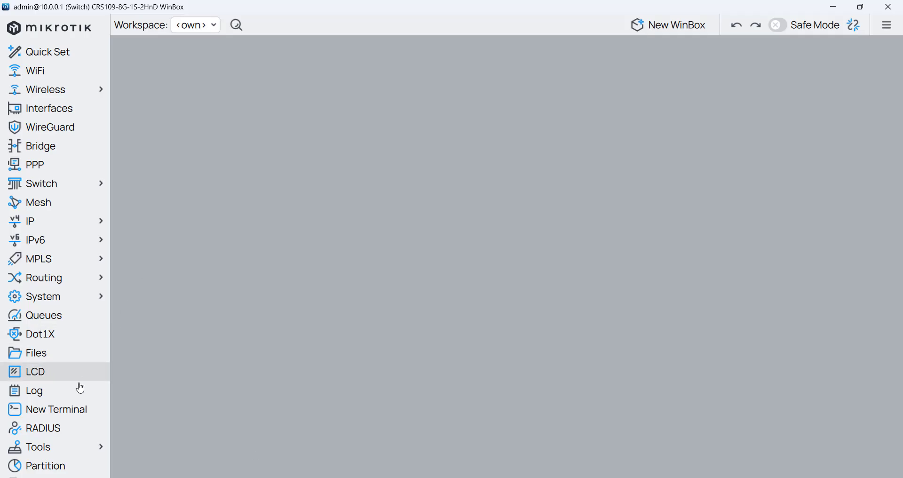
{"action": "left_click", "coordinate": [71, 410]}
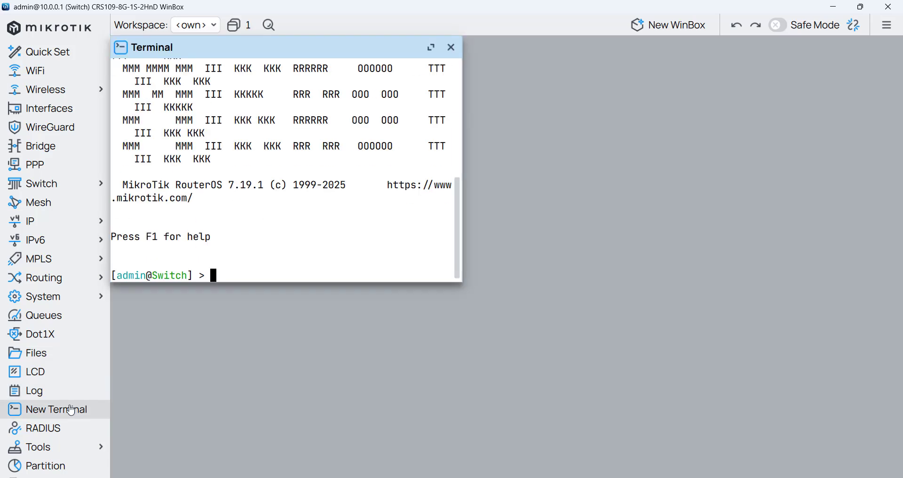
{"action": "left_click", "coordinate": [430, 47]}
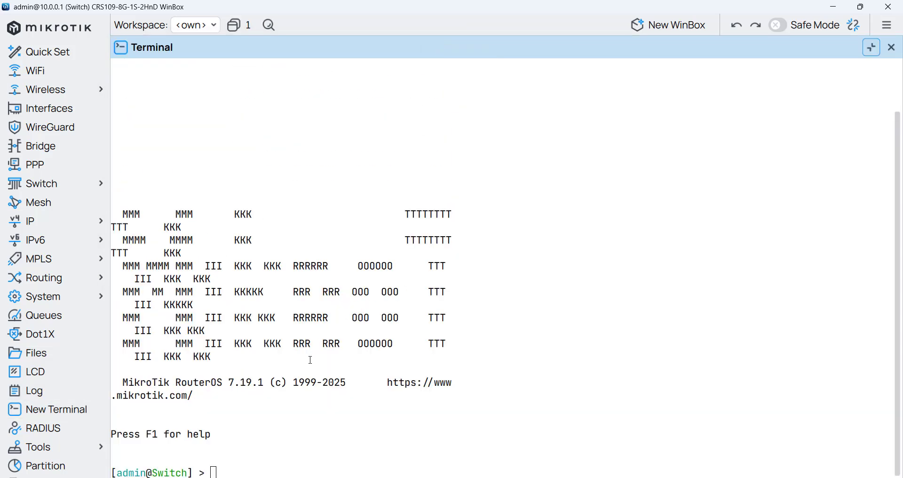
{"action": "left_click", "coordinate": [314, 400]}
Enter 'ip firewall/address-list/add list=Afghanistan address=' with Tab completion, leaving the address empty
{"action": "type", "text": "ip firewall/"}
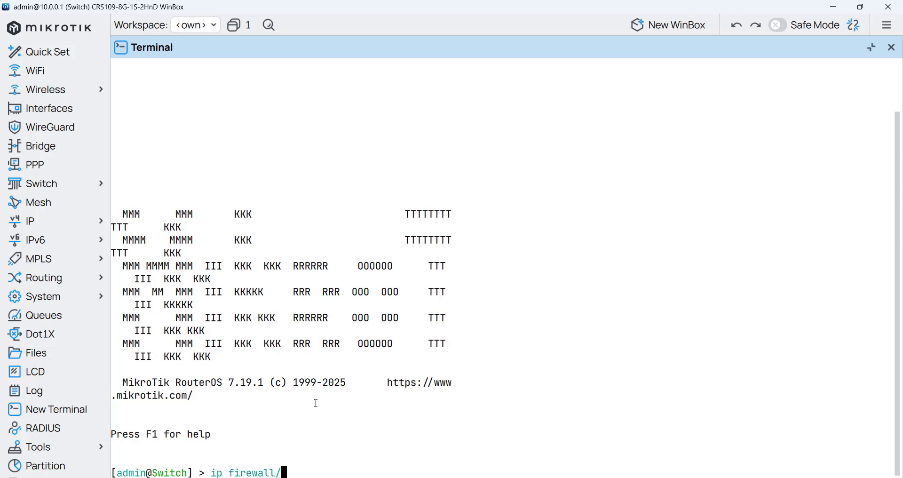
{"action": "type", "text": "address-list/a"}
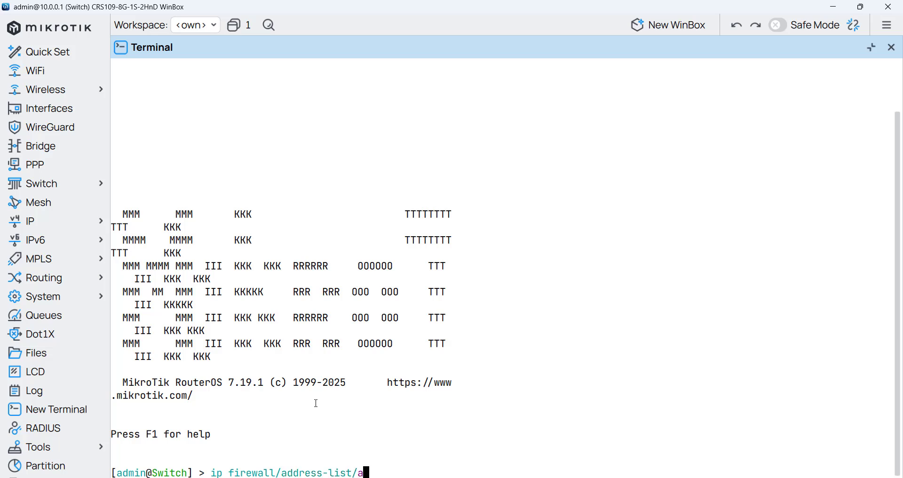
{"action": "type", "text": "dd"}
{"action": "key", "text": "Tab"}
{"action": "key", "text": "Tab"}
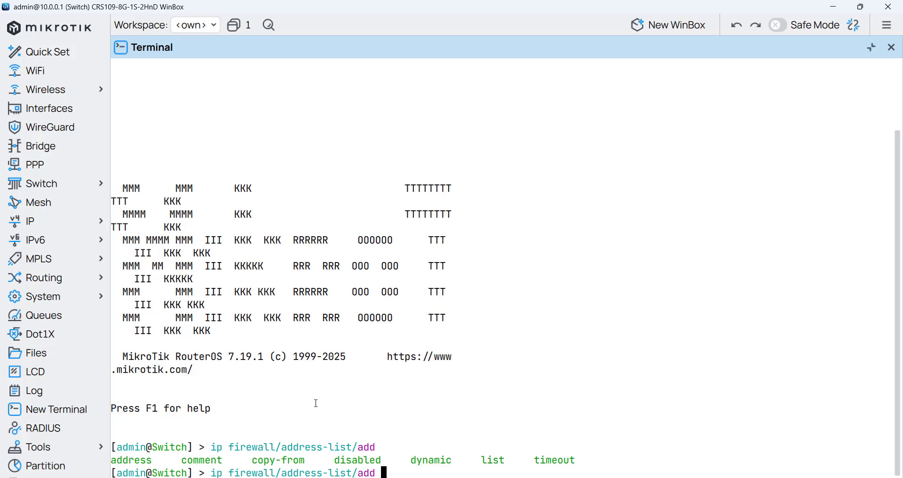
{"action": "type", "text": "a"}
{"action": "key", "text": "BackSpace"}
{"action": "key", "text": "BackSpace"}
{"action": "type", "text": "li"}
{"action": "key", "text": "Tab"}
{"action": "key", "text": "Tab"}
{"action": "type", "text": "Afgh"}
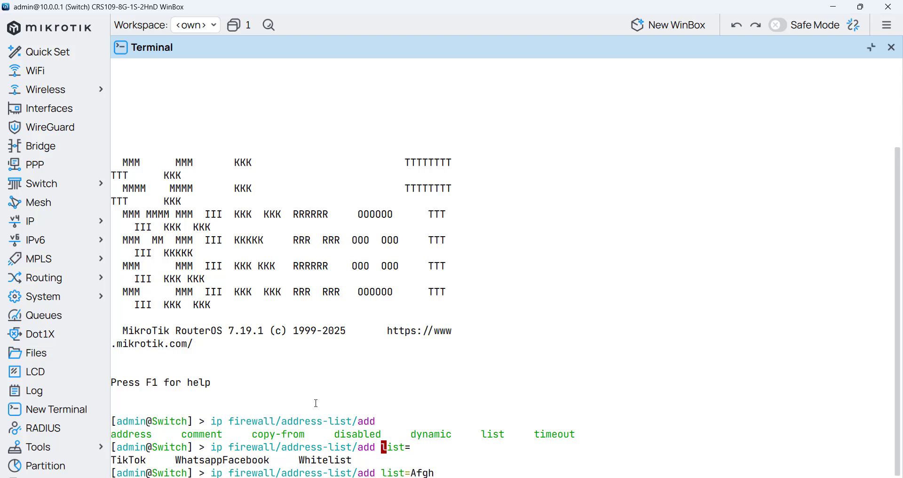
{"action": "type", "text": "anistan ad"}
{"action": "key", "text": "Tab"}
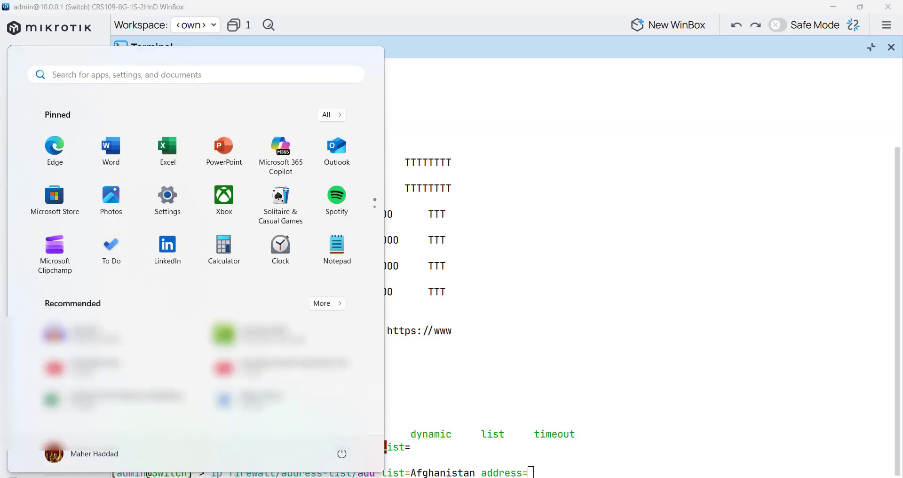
Launch Excel with a new blank workbook, dismiss the updates notice, and select column B
{"action": "type", "text": "excel"}
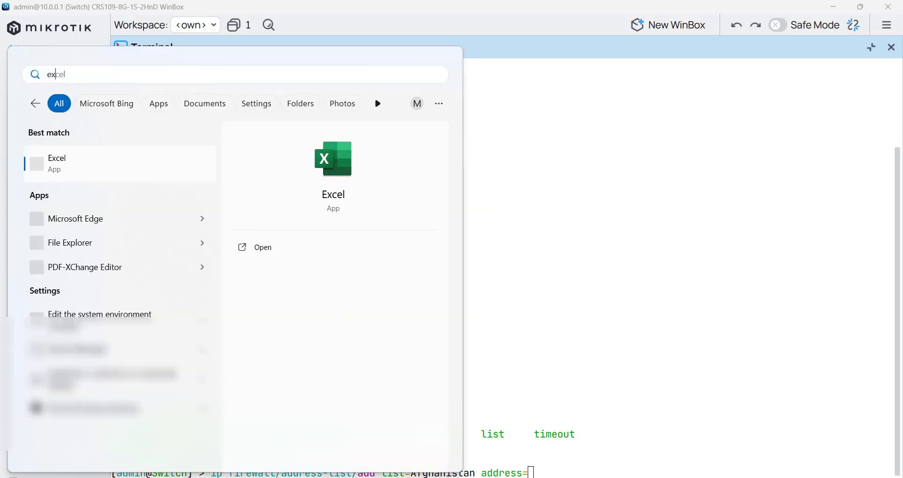
{"action": "key", "text": "Return"}
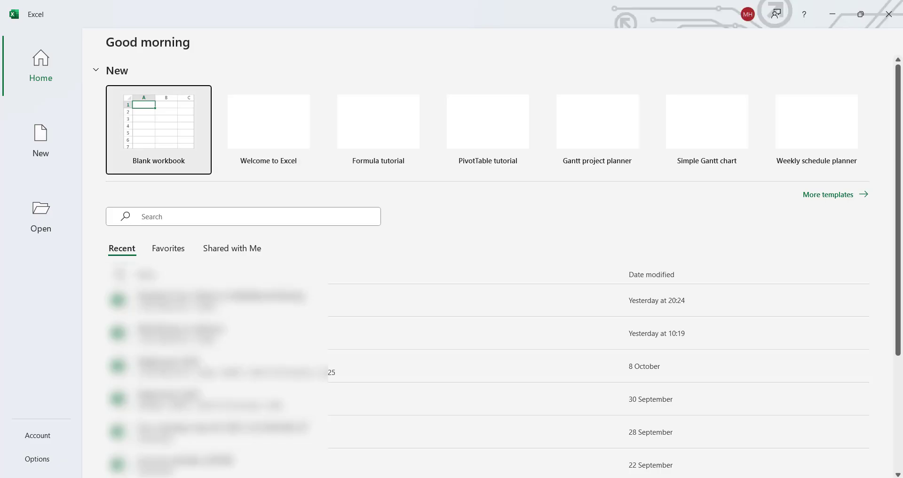
{"action": "left_click", "coordinate": [163, 167]}
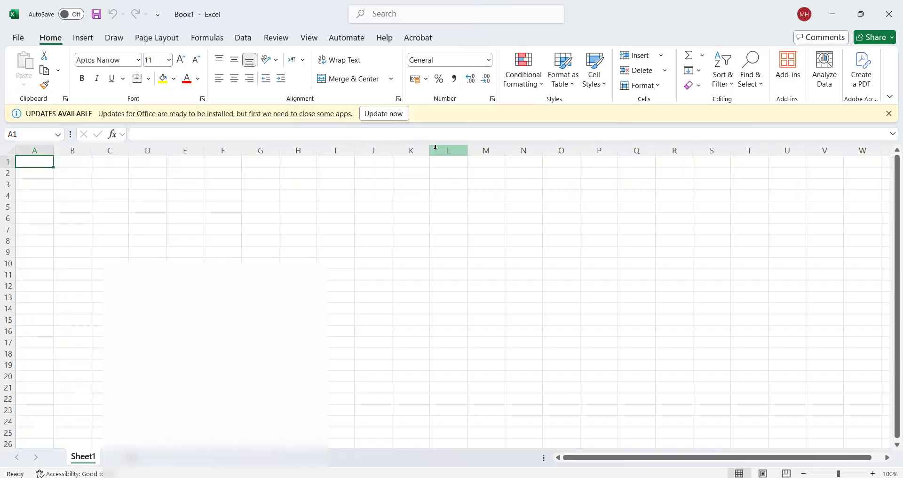
{"action": "left_click", "coordinate": [888, 113]}
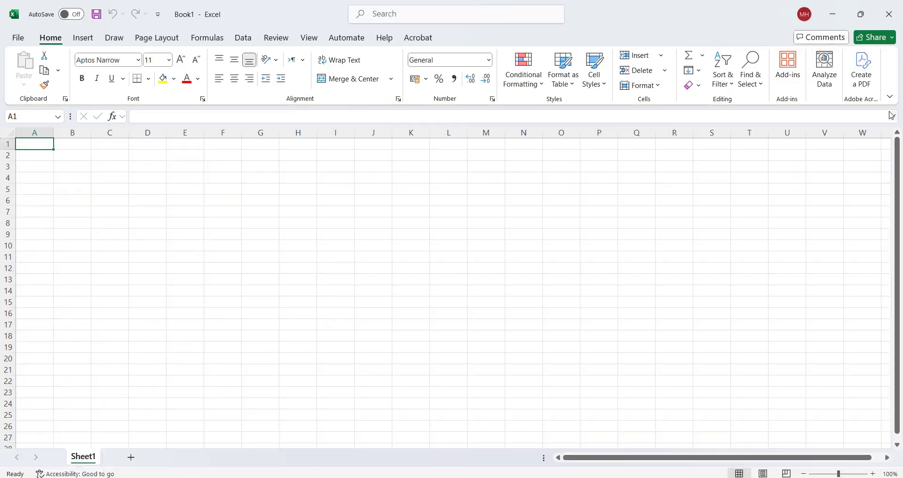
{"action": "left_click", "coordinate": [78, 130]}
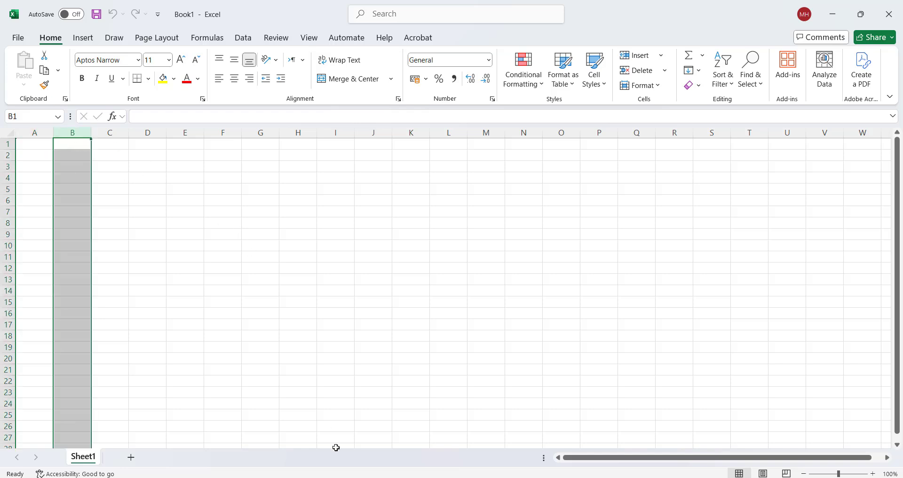
Paste the IPdeny Afghan CIDR blocks into B1, autofit column B, then select the terminal command line
{"action": "key", "text": "alt+Tab"}
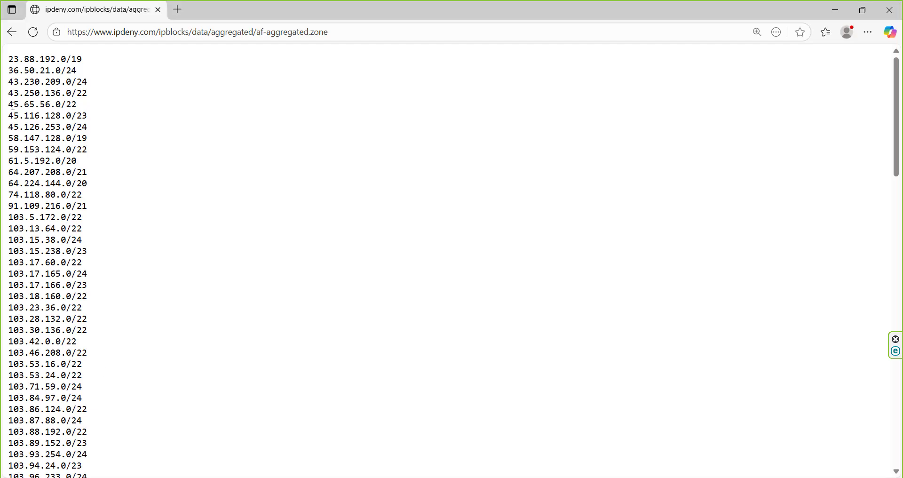
{"action": "key", "text": "ctrl+a"}
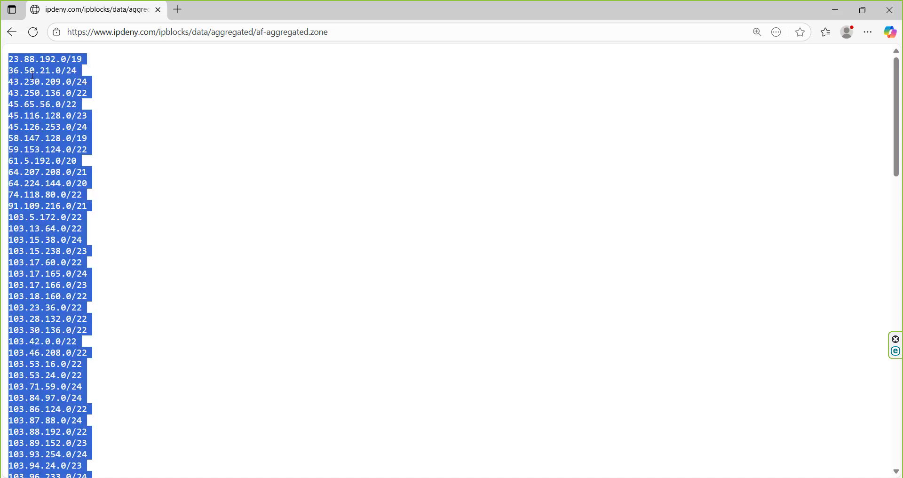
{"action": "key", "text": "alt+Tab"}
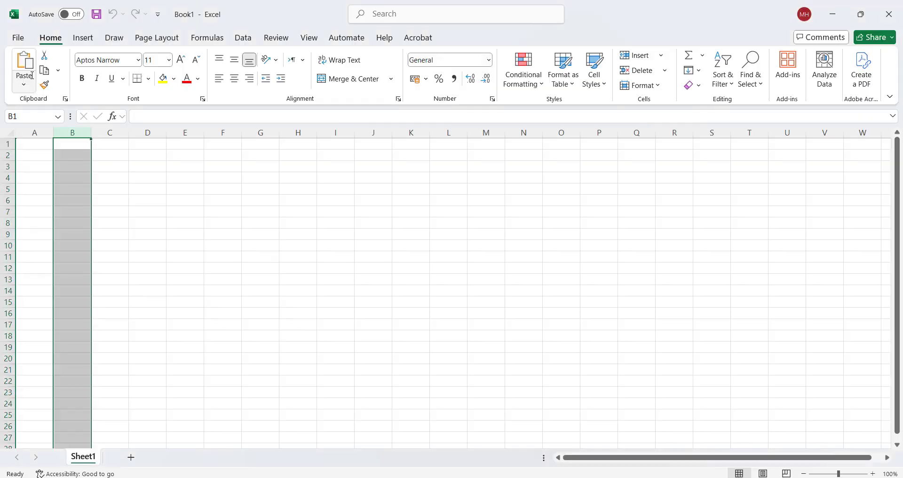
{"action": "left_click", "coordinate": [67, 139]}
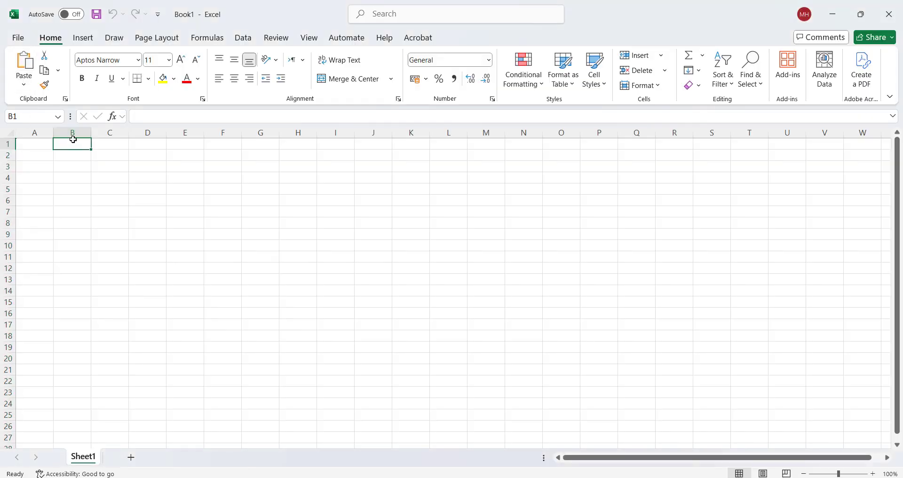
{"action": "key", "text": "ctrl+v"}
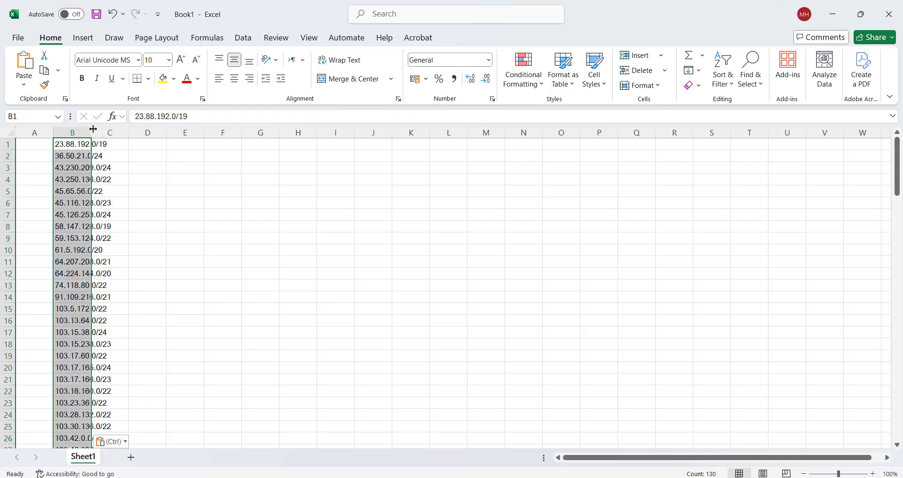
{"action": "double_click", "coordinate": [90, 129]}
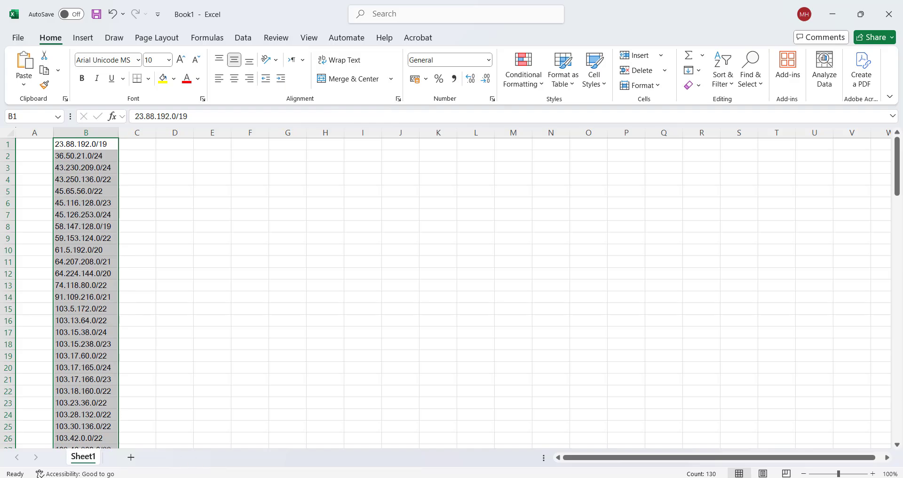
{"action": "key", "text": "alt+Tab"}
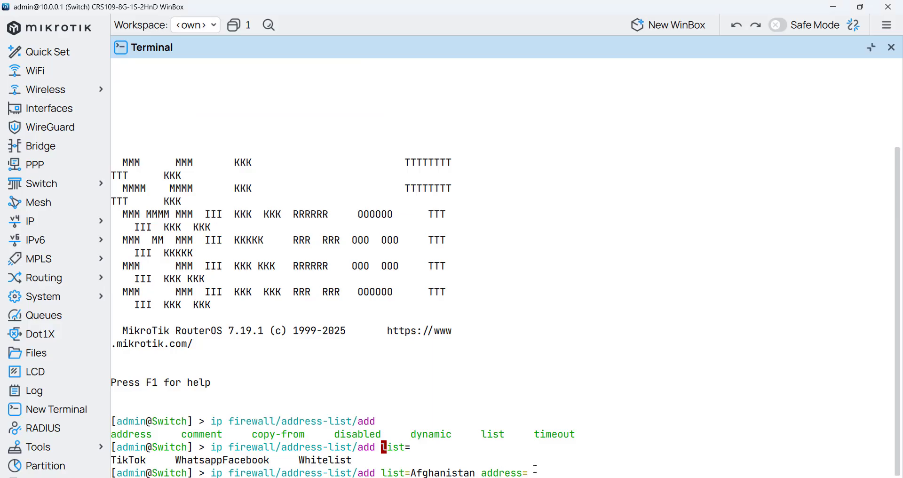
{"action": "left_click_drag", "start_coordinate": [531, 473], "coordinate": [211, 470]}
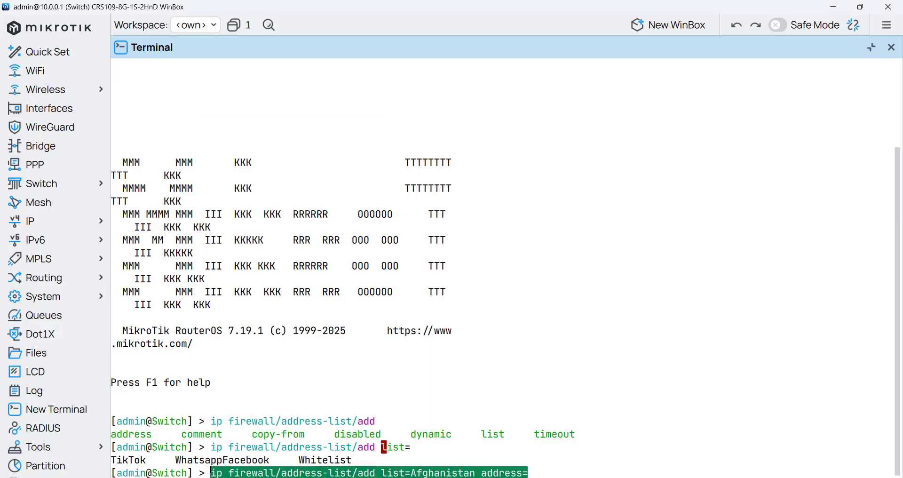
Paste the 'list=Afghanistan address=' add command into A1, autofit it, and fill down to row 130
{"action": "left_click", "coordinate": [210, 470]}
{"action": "key", "text": "alt+Tab"}
{"action": "left_click", "coordinate": [28, 142]}
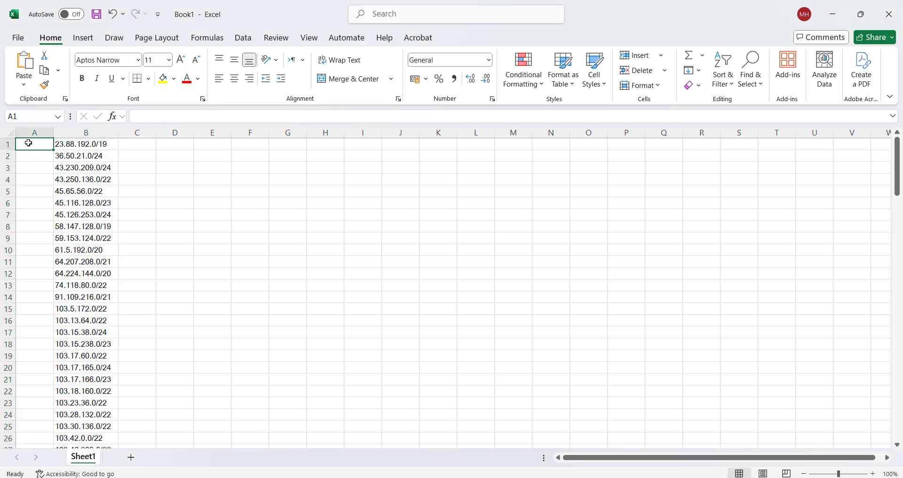
{"action": "type", "text": "ip firewall/address-list/add list=Afghanistan address="}
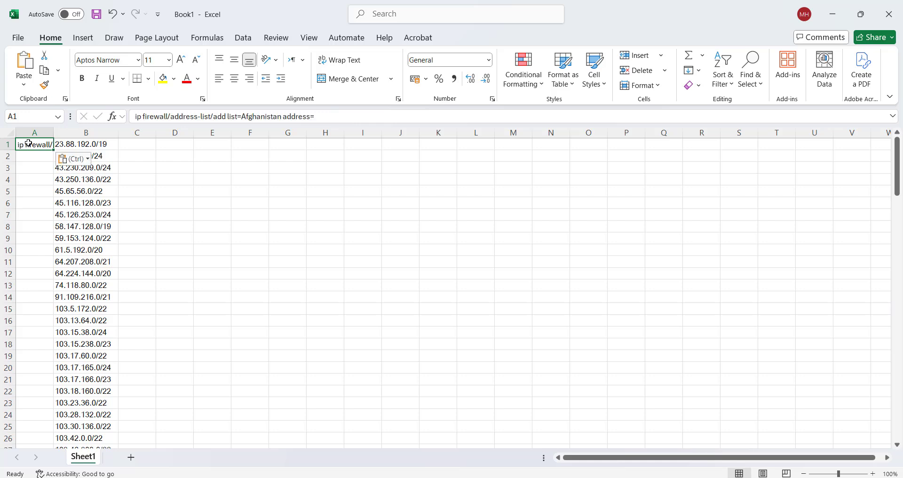
{"action": "double_click", "coordinate": [53, 132]}
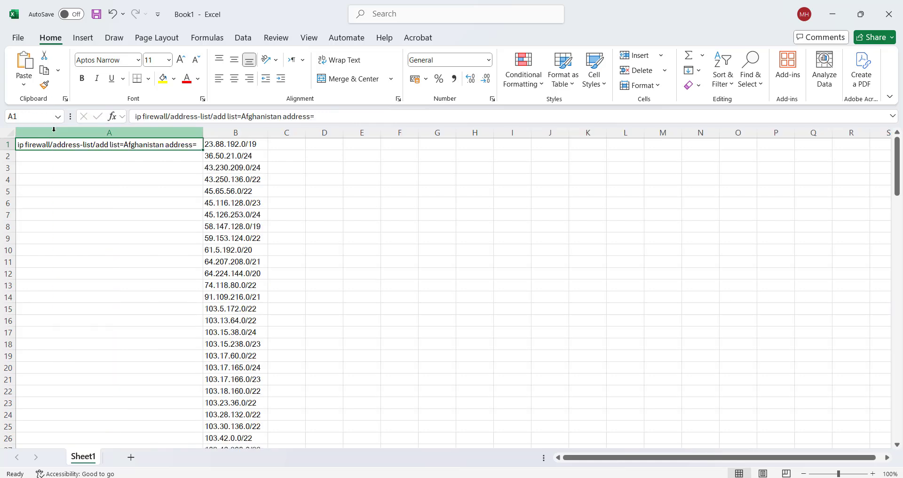
{"action": "left_click", "coordinate": [169, 238]}
{"action": "left_click", "coordinate": [180, 143]}
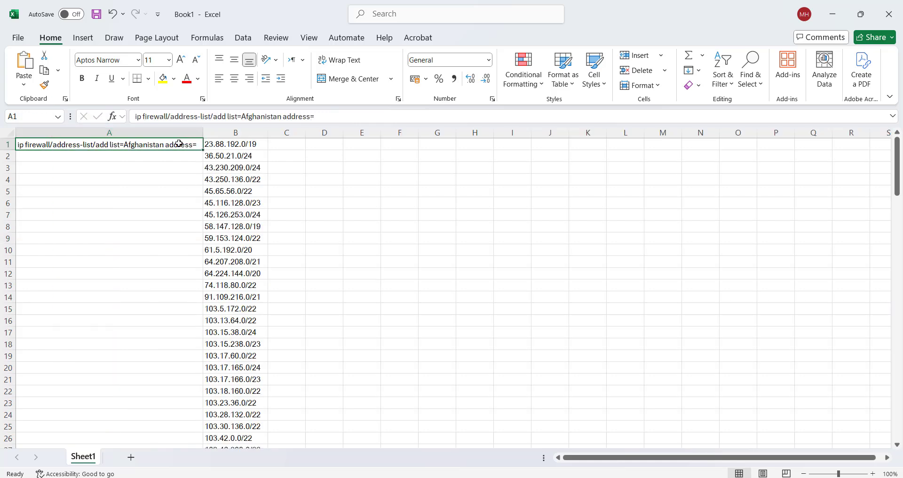
{"action": "left_click_drag", "start_coordinate": [203, 150], "coordinate": [171, 388]}
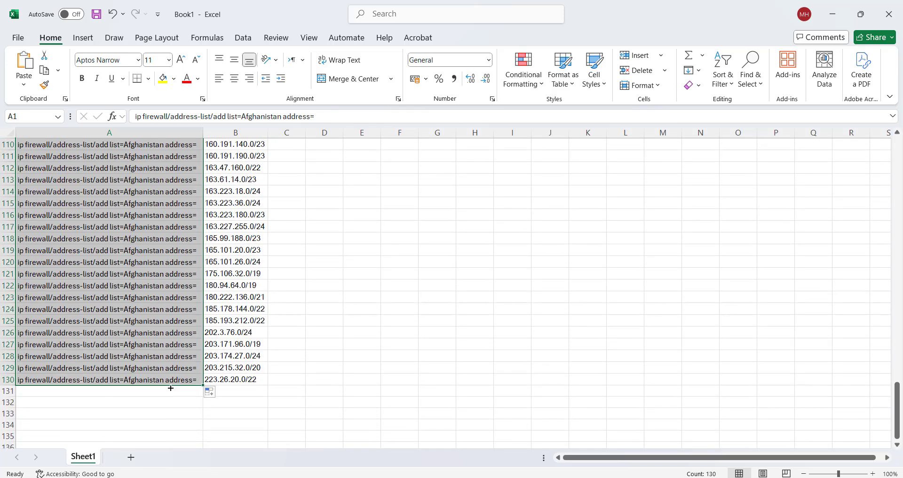
Select A1:B130 of commands and CIDR blocks and copy them with Ctrl+C
{"action": "left_click", "coordinate": [373, 351]}
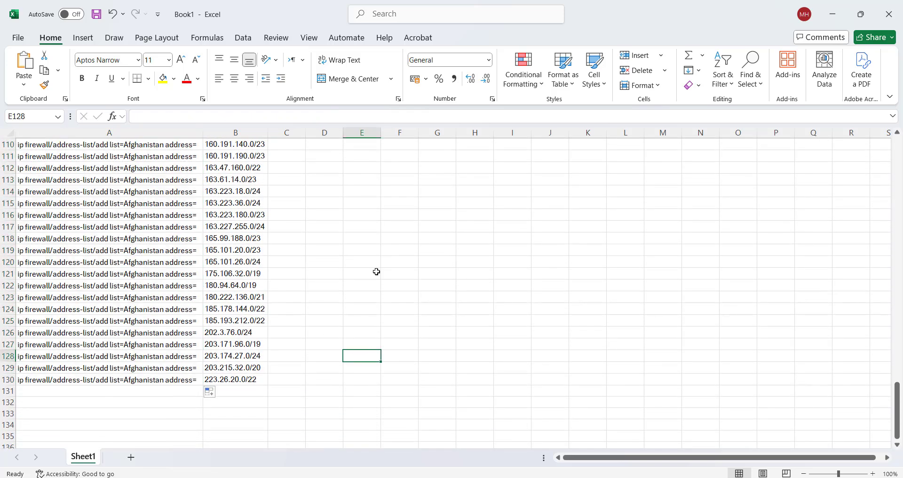
{"action": "left_click_drag", "start_coordinate": [899, 420], "coordinate": [882, 156]}
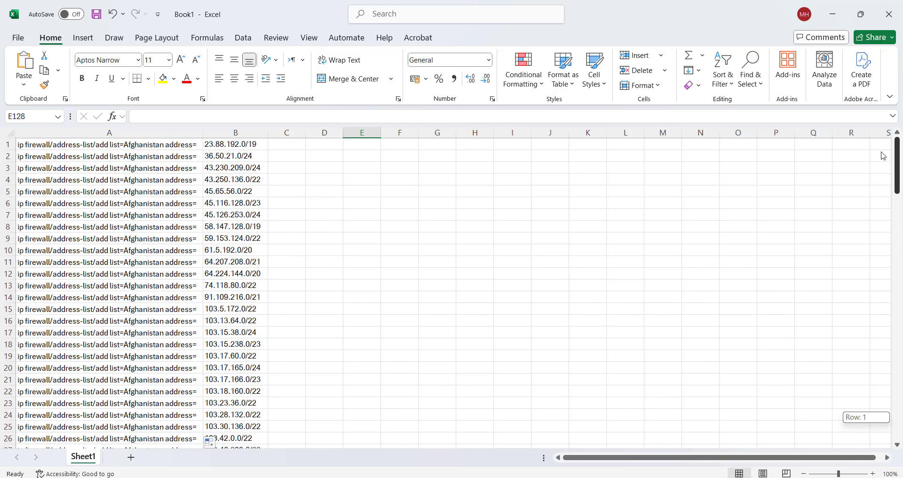
{"action": "left_click_drag", "start_coordinate": [28, 144], "coordinate": [246, 405]}
{"action": "key", "text": "ctrl+c"}
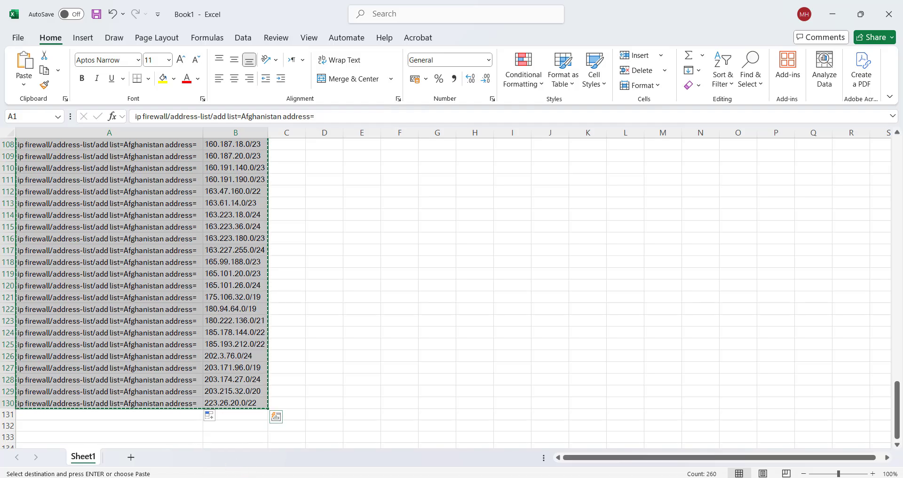
Clear the partial terminal command and paste in all 130 address-list add commands to run them
{"action": "key", "text": "alt+Tab"}
{"action": "key", "text": "BackSpace"}
{"action": "key", "text": "BackSpace"}
{"action": "key", "text": "BackSpace"}
{"action": "key", "text": "BackSpace"}
{"action": "key", "text": "BackSpace"}
{"action": "key", "text": "BackSpace"}
{"action": "key", "text": "BackSpace"}
{"action": "key", "text": "BackSpace"}
{"action": "key", "text": "BackSpace"}
{"action": "key", "text": "BackSpace"}
{"action": "key", "text": "BackSpace"}
{"action": "key", "text": "BackSpace"}
{"action": "key", "text": "BackSpace"}
{"action": "key", "text": "BackSpace"}
{"action": "key", "text": "BackSpace"}
{"action": "key", "text": "BackSpace"}
{"action": "key", "text": "BackSpace"}
{"action": "key", "text": "BackSpace"}
{"action": "key", "text": "BackSpace"}
{"action": "key", "text": "BackSpace"}
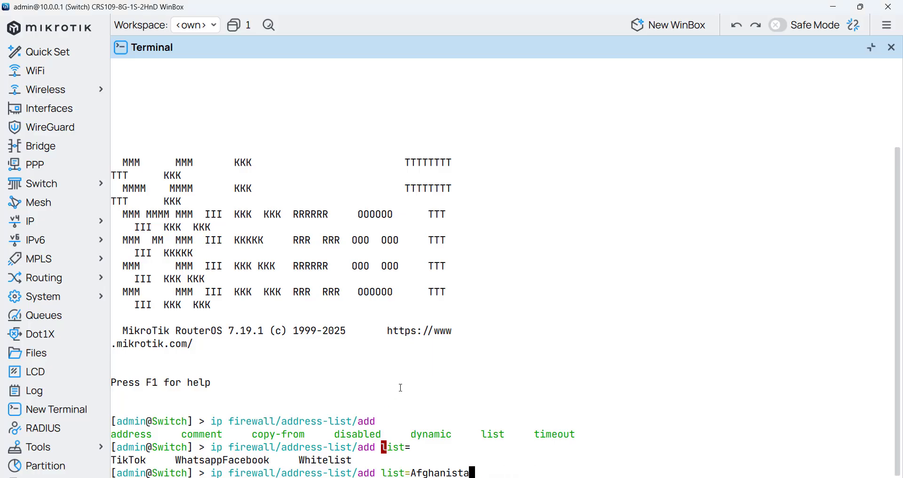
{"action": "key", "text": "BackSpace"}
{"action": "key", "text": "BackSpace"}
{"action": "key", "text": "BackSpace"}
{"action": "key", "text": "BackSpace"}
{"action": "key", "text": "BackSpace"}
{"action": "key", "text": "BackSpace"}
{"action": "key", "text": "BackSpace"}
{"action": "key", "text": "BackSpace"}
{"action": "key", "text": "BackSpace"}
{"action": "key", "text": "Return"}
{"action": "key", "text": "Return"}
{"action": "key", "text": "Return"}
{"action": "key", "text": "Return"}
{"action": "key", "text": "Return"}
{"action": "key", "text": "Return"}
{"action": "key", "text": "Return"}
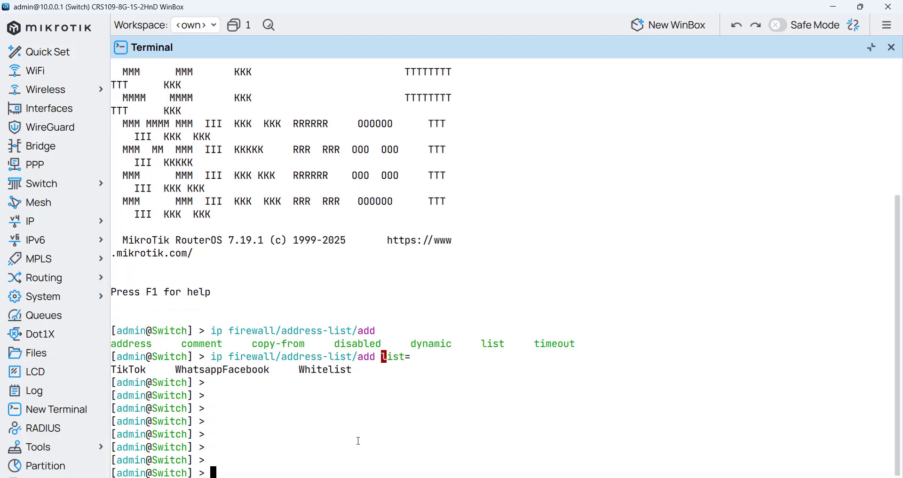
{"action": "right_click", "coordinate": [357, 416]}
{"action": "left_click", "coordinate": [371, 469]}
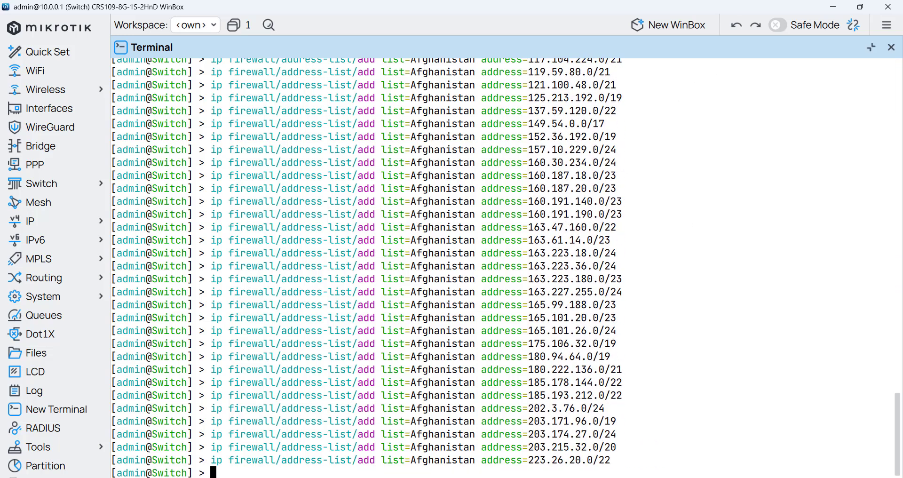
Close the terminal, show IP > Firewall Address Lists filtered to Afghanistan, and widen the List column
{"action": "left_click", "coordinate": [891, 47]}
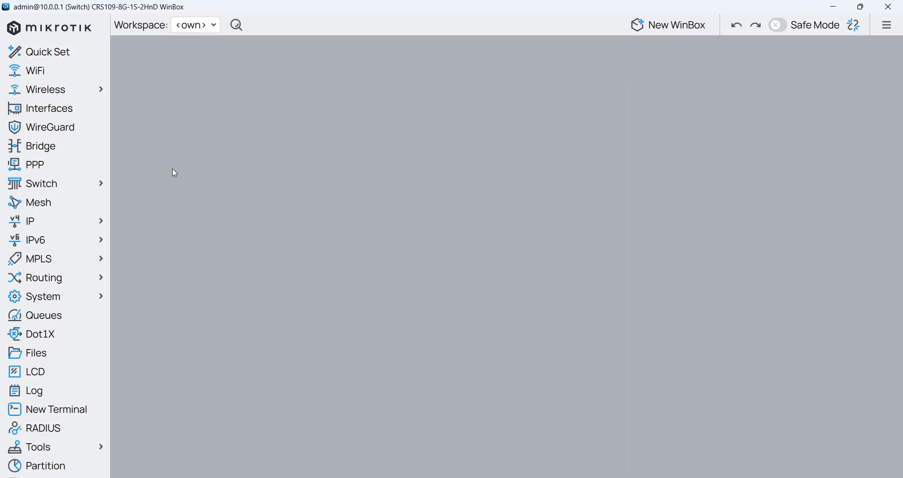
{"action": "left_click", "coordinate": [41, 228]}
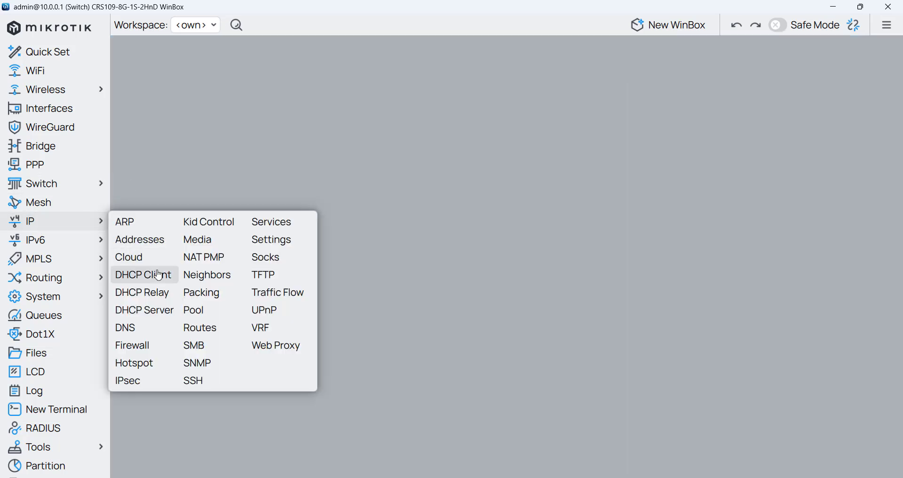
{"action": "left_click", "coordinate": [141, 350]}
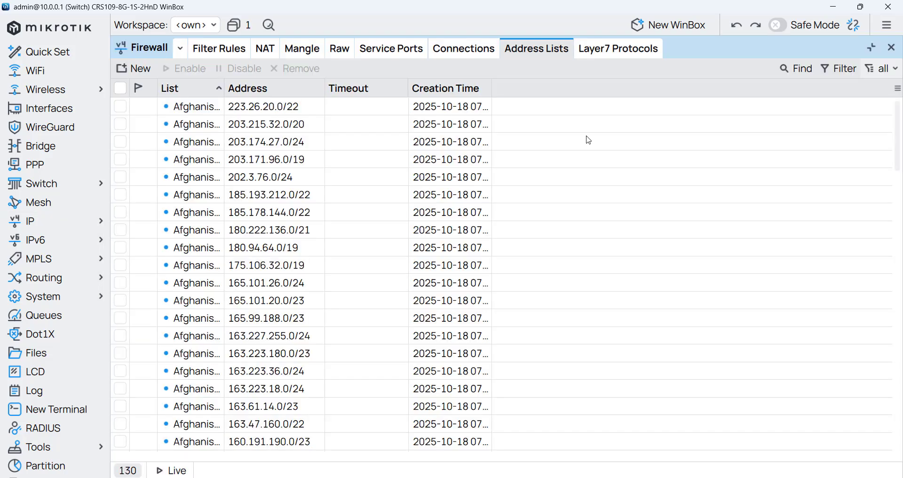
{"action": "left_click", "coordinate": [884, 68]}
{"action": "left_click", "coordinate": [816, 91]}
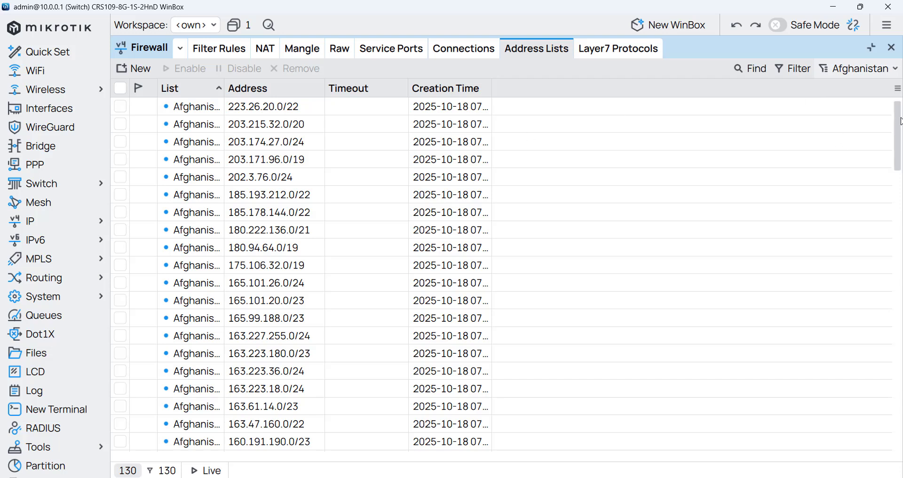
{"action": "double_click", "coordinate": [223, 88]}
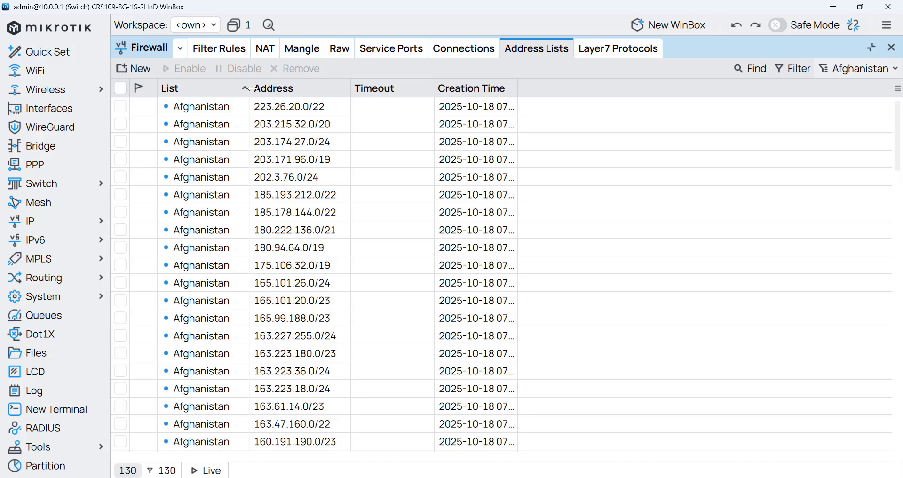
{"action": "left_click", "coordinate": [200, 108]}
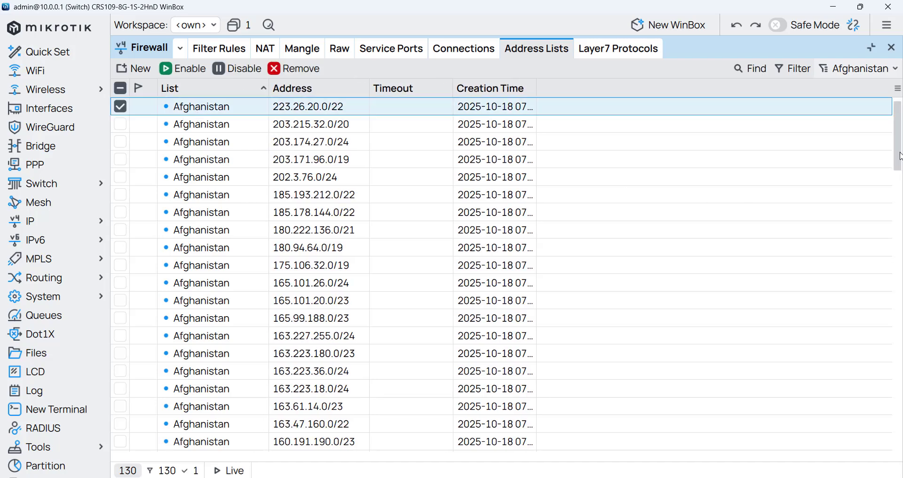
{"action": "left_click_drag", "start_coordinate": [897, 163], "coordinate": [899, 25]}
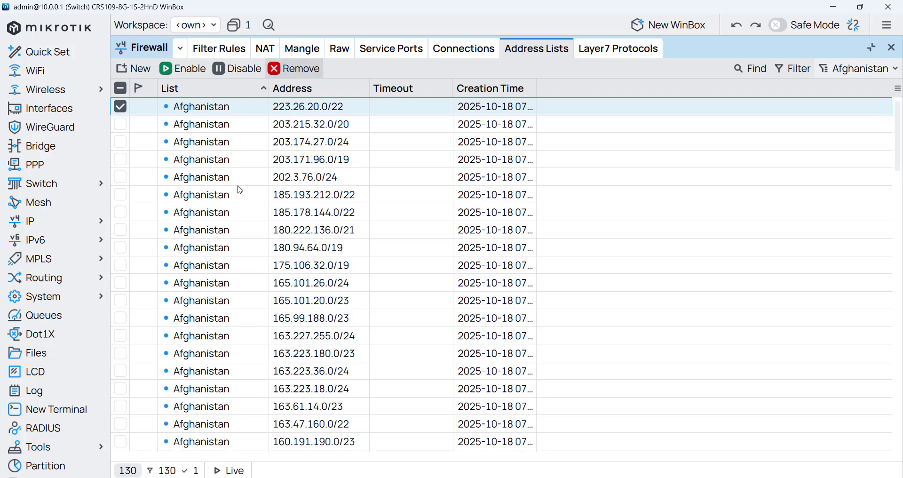
Create a new forward filter rule matching Dst. Address List Afghanistan and In. Interface bridge1
{"action": "left_click", "coordinate": [217, 50]}
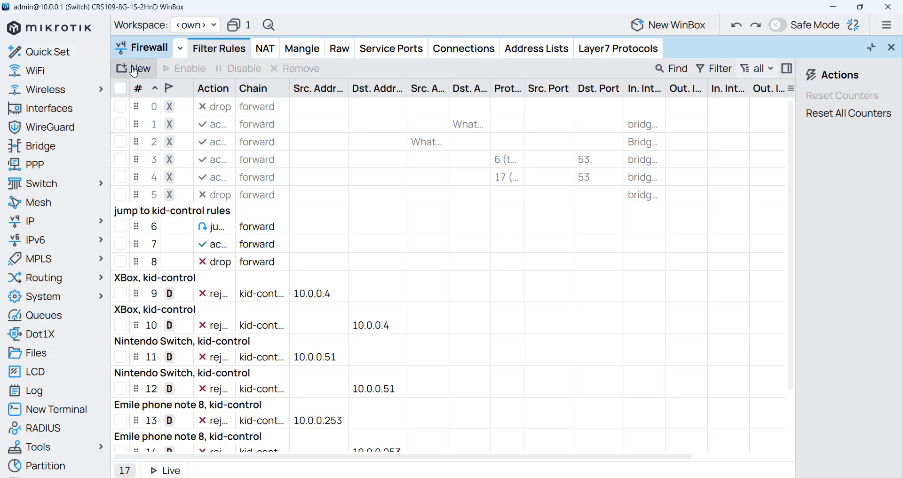
{"action": "left_click", "coordinate": [134, 70]}
{"action": "left_click", "coordinate": [160, 69]}
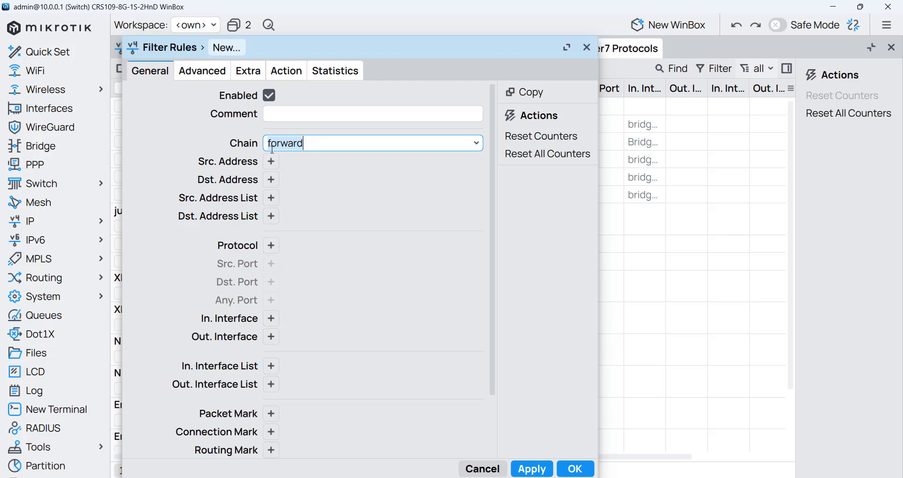
{"action": "left_click", "coordinate": [271, 216]}
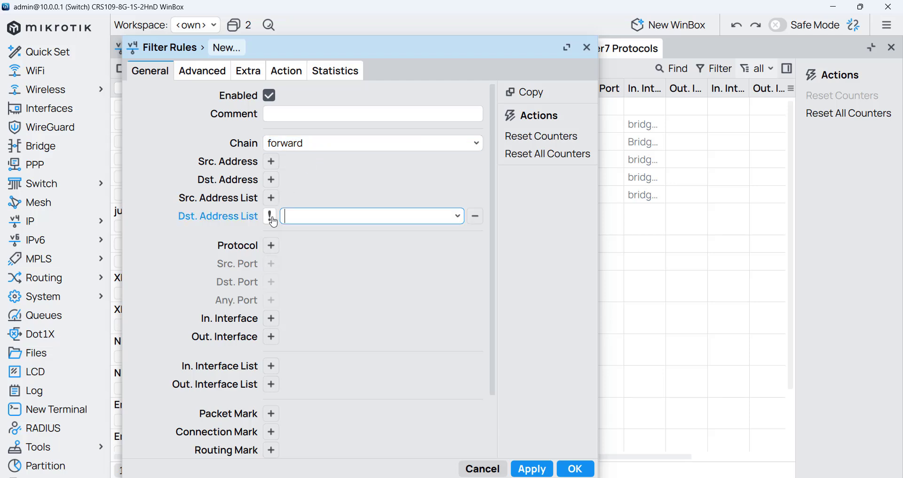
{"action": "left_click", "coordinate": [457, 218]}
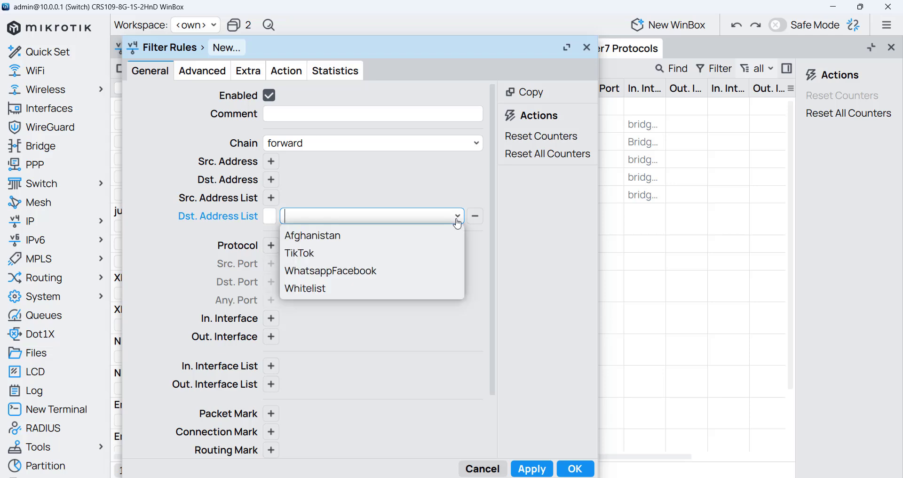
{"action": "left_click", "coordinate": [363, 237]}
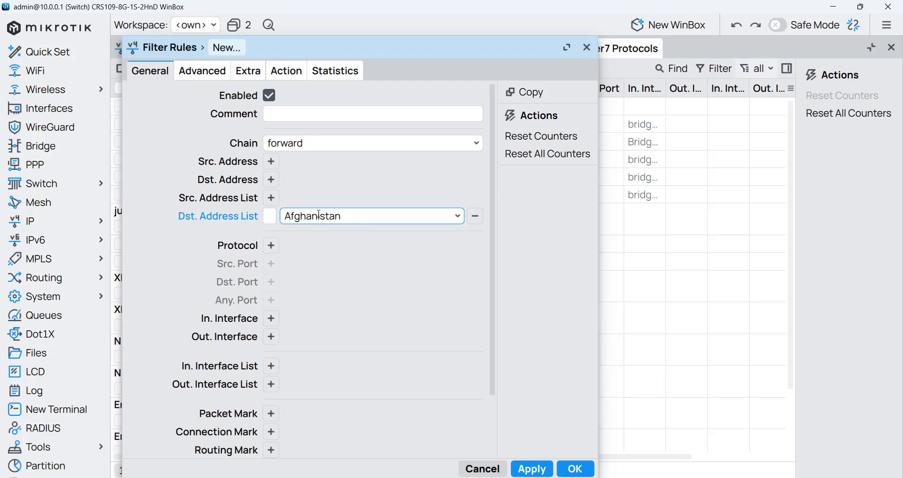
{"action": "left_click", "coordinate": [272, 318]}
{"action": "left_click", "coordinate": [323, 319]}
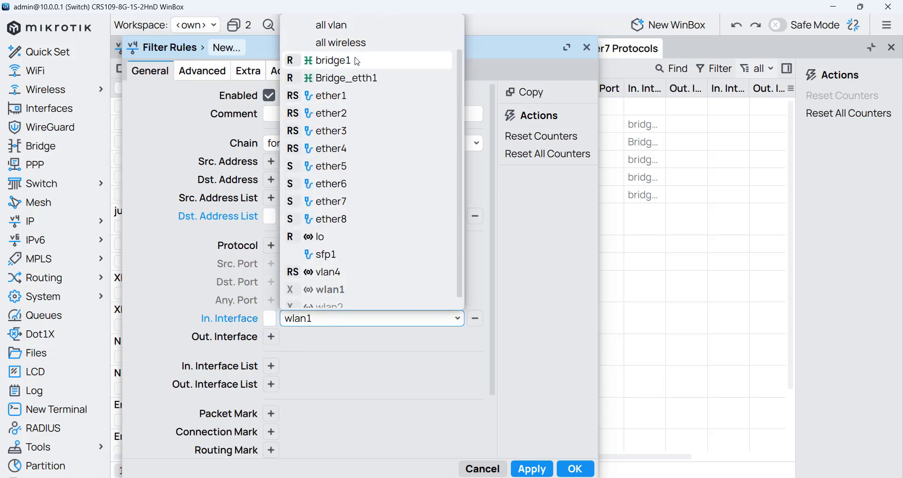
{"action": "left_click", "coordinate": [350, 62]}
Set the rule's action to drop and save it
{"action": "left_click", "coordinate": [291, 73]}
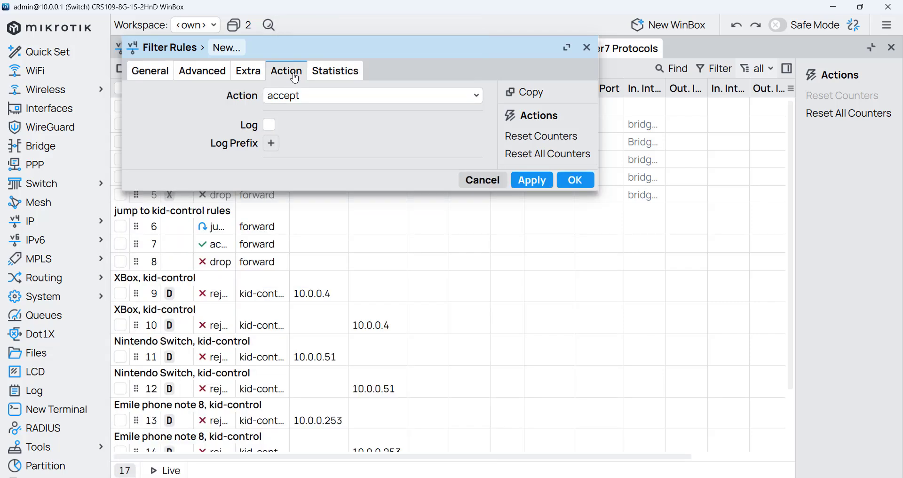
{"action": "left_click", "coordinate": [309, 100]}
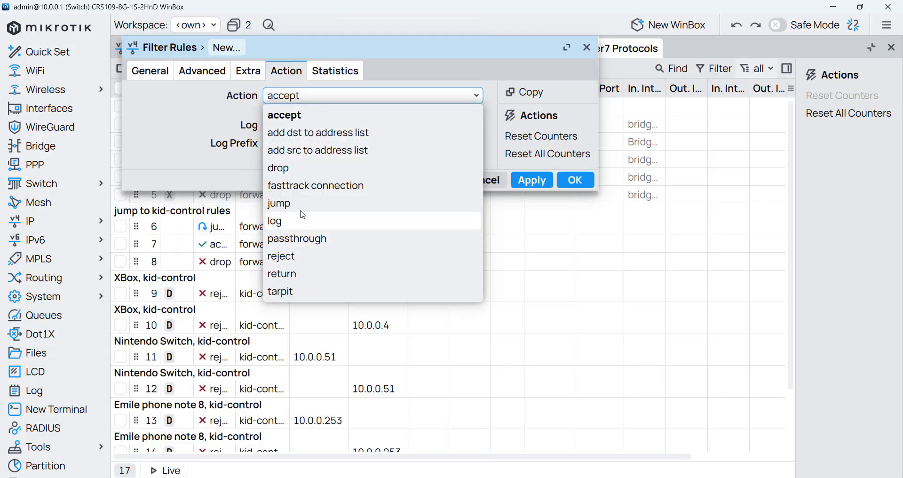
{"action": "left_click", "coordinate": [289, 174]}
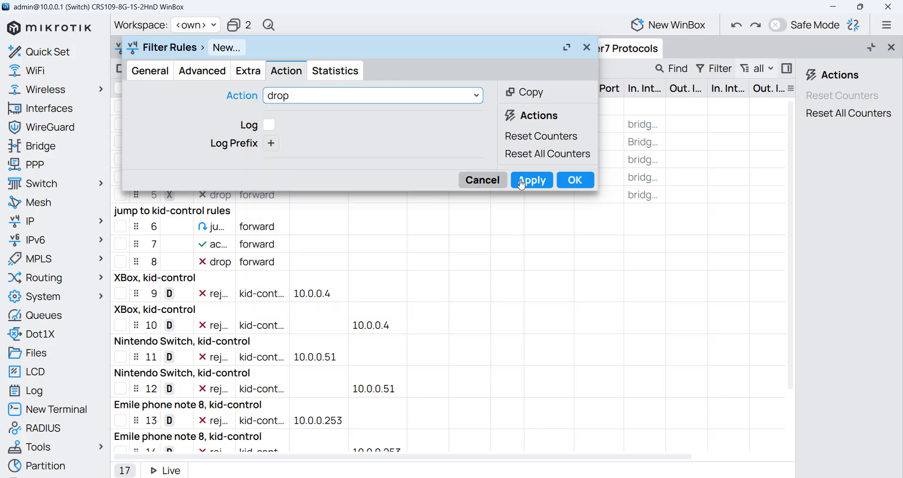
{"action": "left_click", "coordinate": [575, 179]}
Drag the Afghanistan drop rule to position 0, then return to the Address Lists tab
{"action": "scroll", "coordinate": [795, 292], "scroll_direction": "down", "scroll_amount": 2}
{"action": "left_click_drag", "start_coordinate": [218, 452], "coordinate": [282, 115]}
{"action": "left_click", "coordinate": [287, 112]}
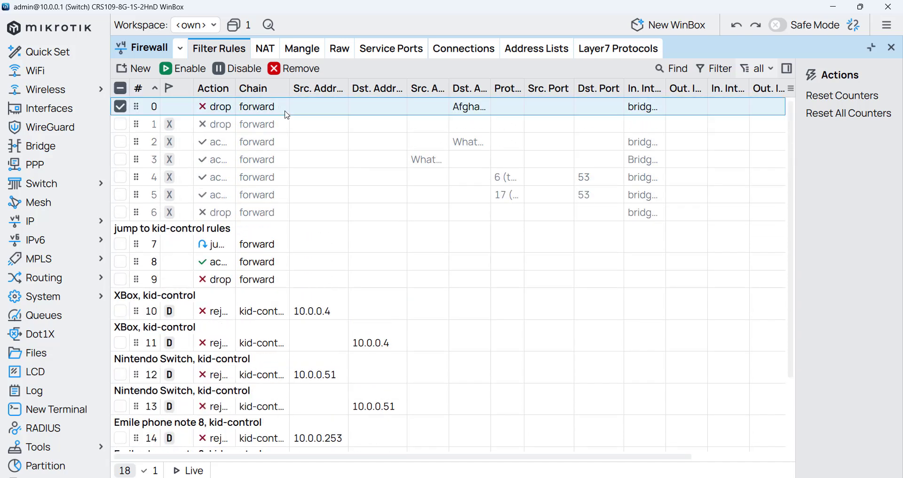
{"action": "left_click", "coordinate": [536, 48]}
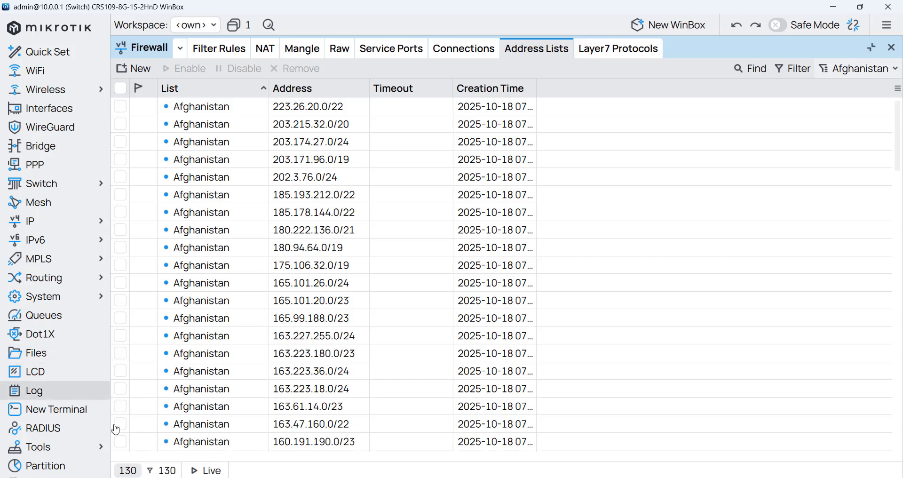
In Edge, go back from the zone file to IPdeny's country blocks page and scroll to Zimbabwe
{"action": "key", "text": "alt+Tab"}
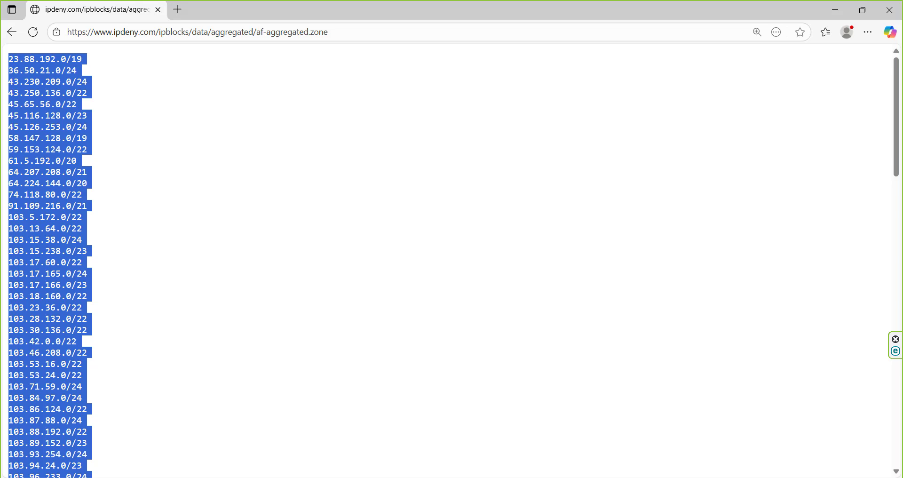
{"action": "left_click", "coordinate": [12, 32]}
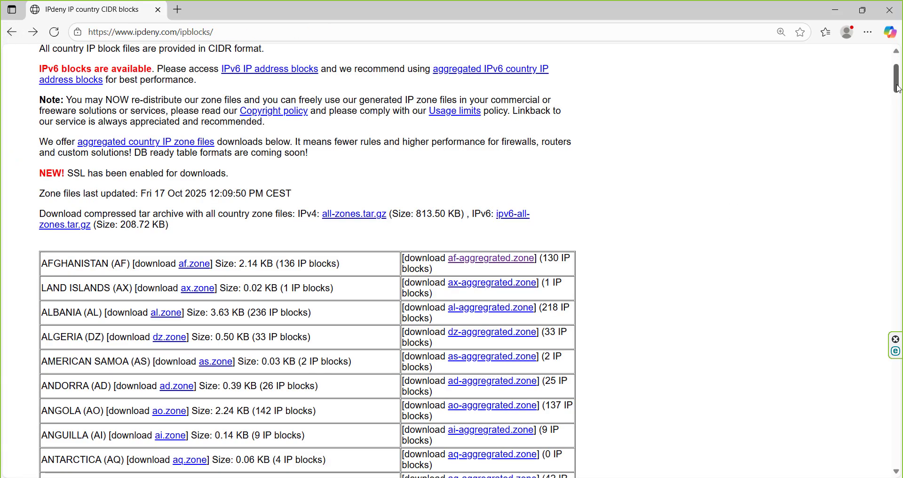
{"action": "left_click_drag", "start_coordinate": [898, 74], "coordinate": [885, 452]}
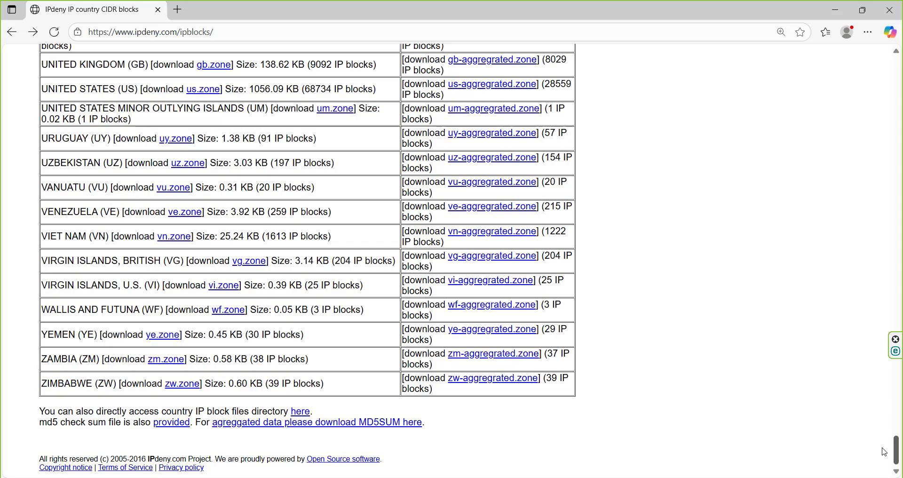
Scroll the IPdeny country block downloads page back to the top, where Afghanistan is listed first
{"action": "left_click_drag", "start_coordinate": [884, 452], "coordinate": [867, 34]}
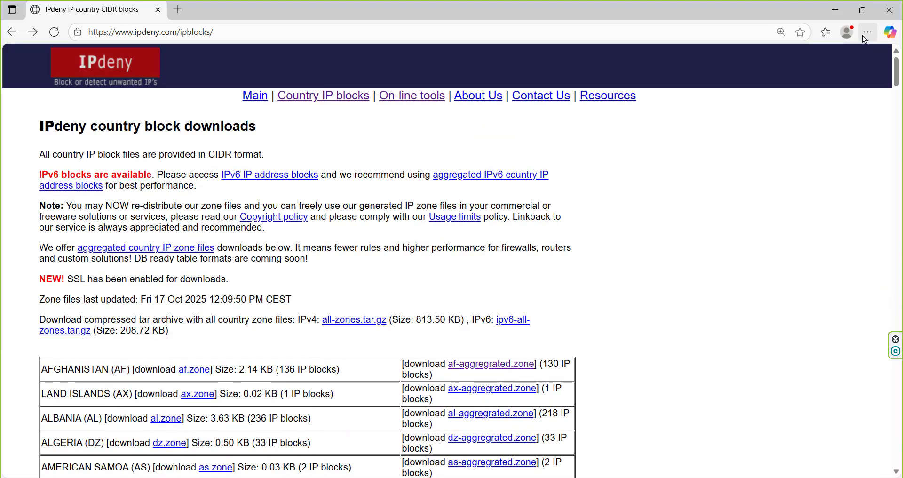